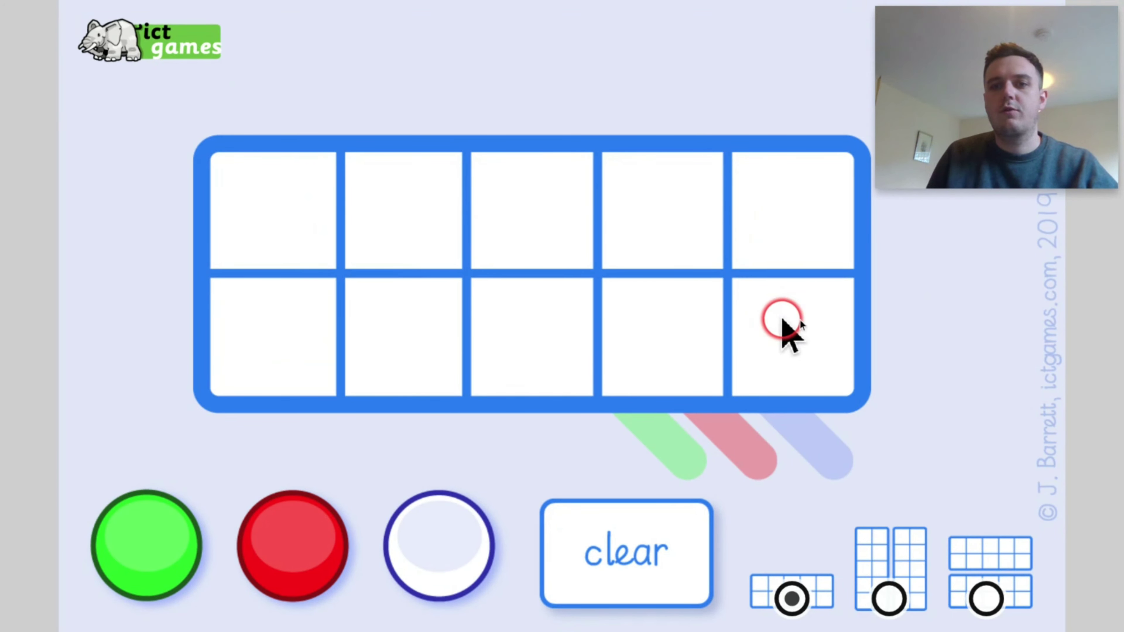
Place five green counters across the top row and a sixth in the first bottom cell
{"action": "left_click_drag", "start_coordinate": [130, 572], "coordinate": [250, 241]}
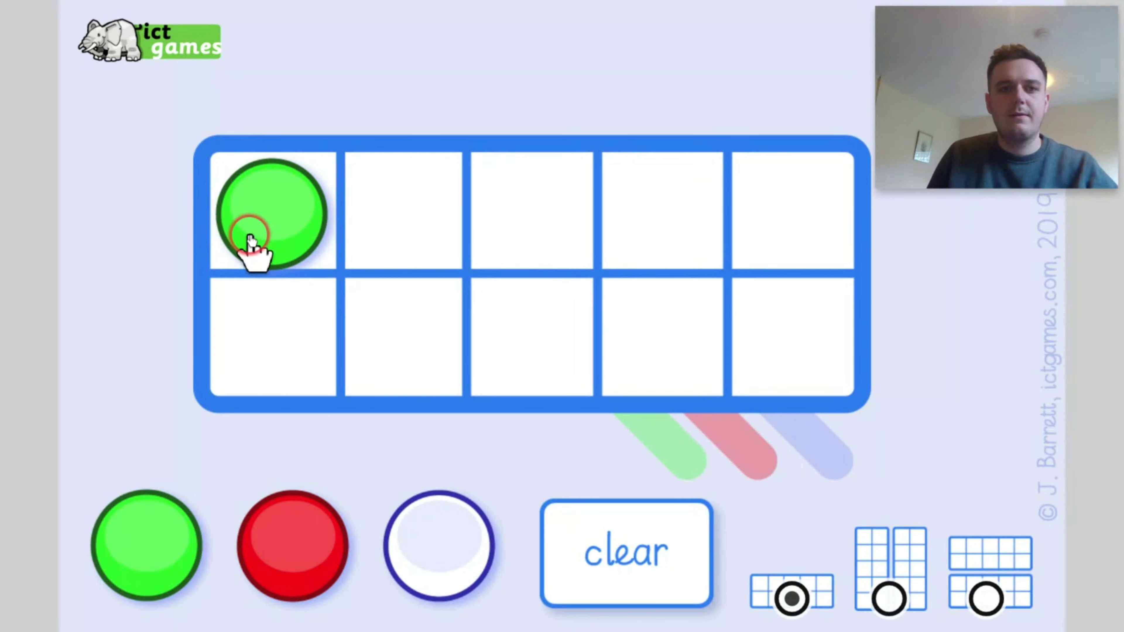
{"action": "left_click_drag", "start_coordinate": [140, 504], "coordinate": [391, 231]}
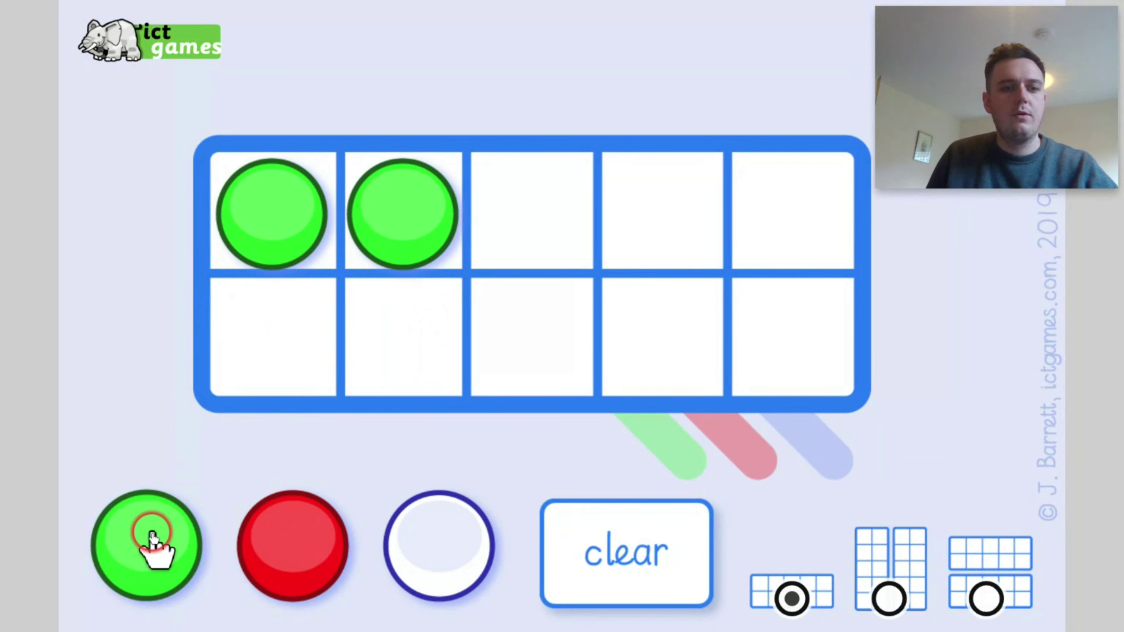
{"action": "left_click_drag", "start_coordinate": [152, 536], "coordinate": [538, 208]}
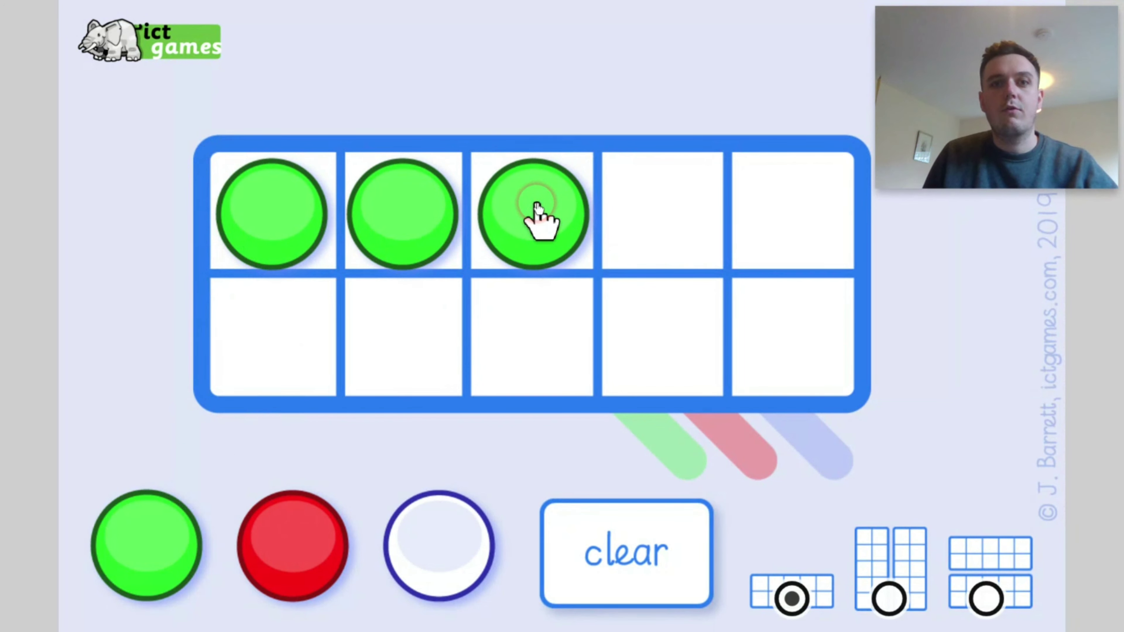
{"action": "left_click", "coordinate": [761, 304]}
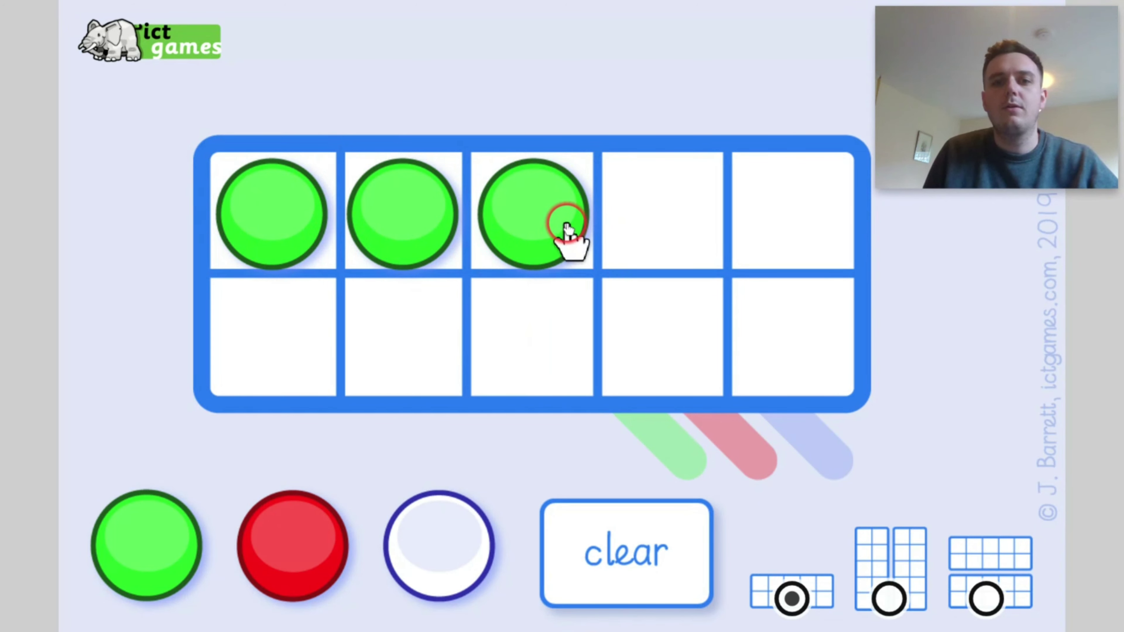
{"action": "left_click_drag", "start_coordinate": [180, 526], "coordinate": [668, 231]}
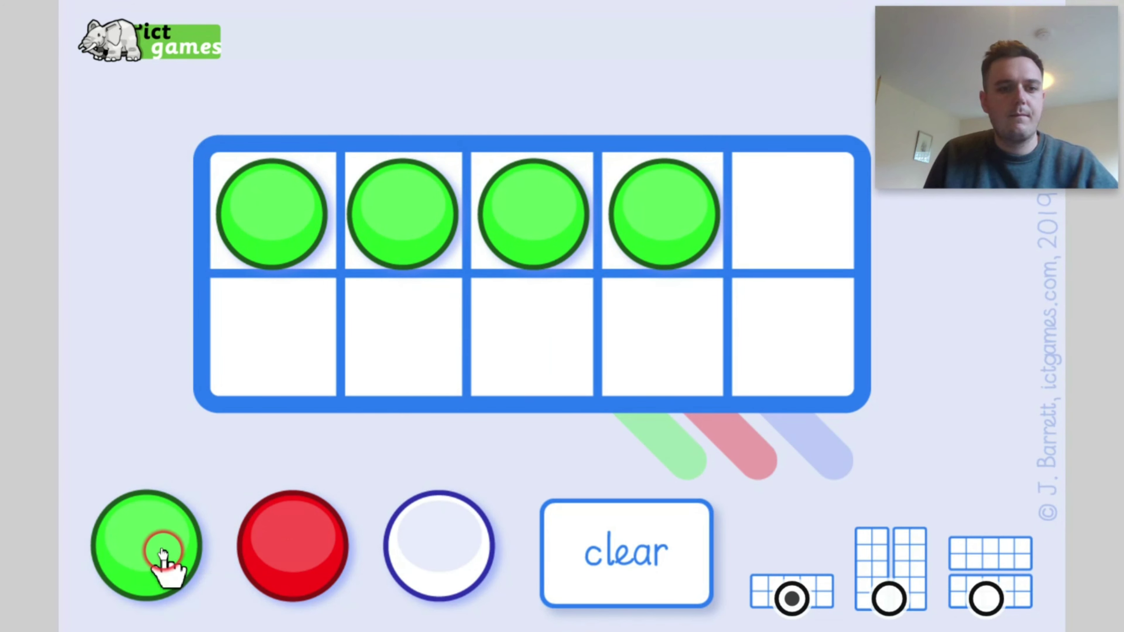
{"action": "left_click_drag", "start_coordinate": [163, 552], "coordinate": [782, 221]}
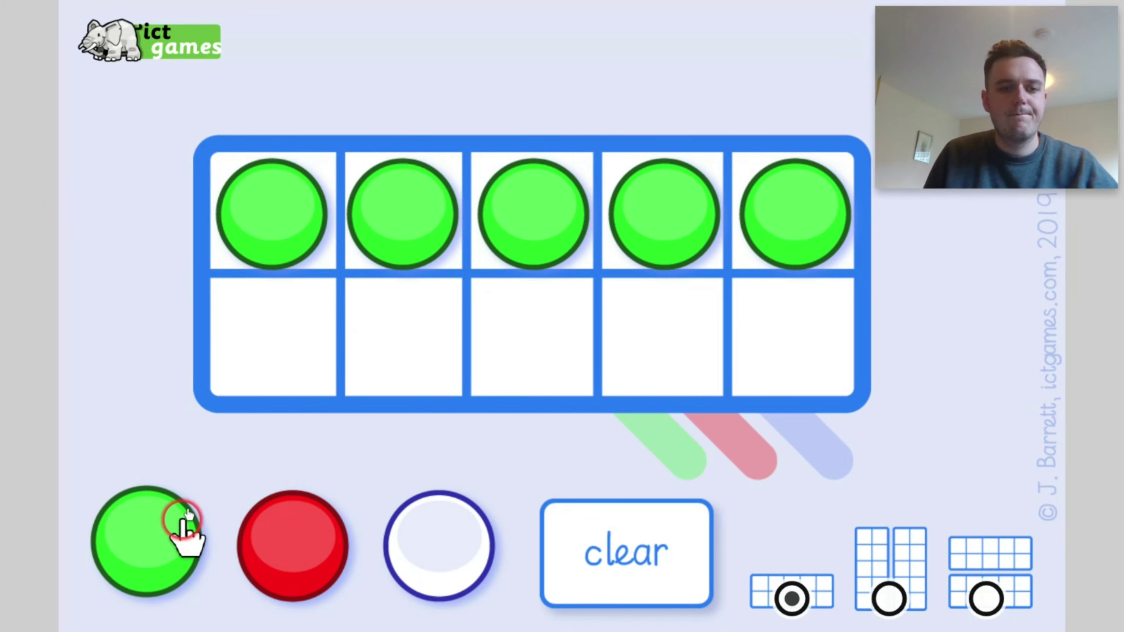
{"action": "left_click_drag", "start_coordinate": [188, 514], "coordinate": [318, 364]}
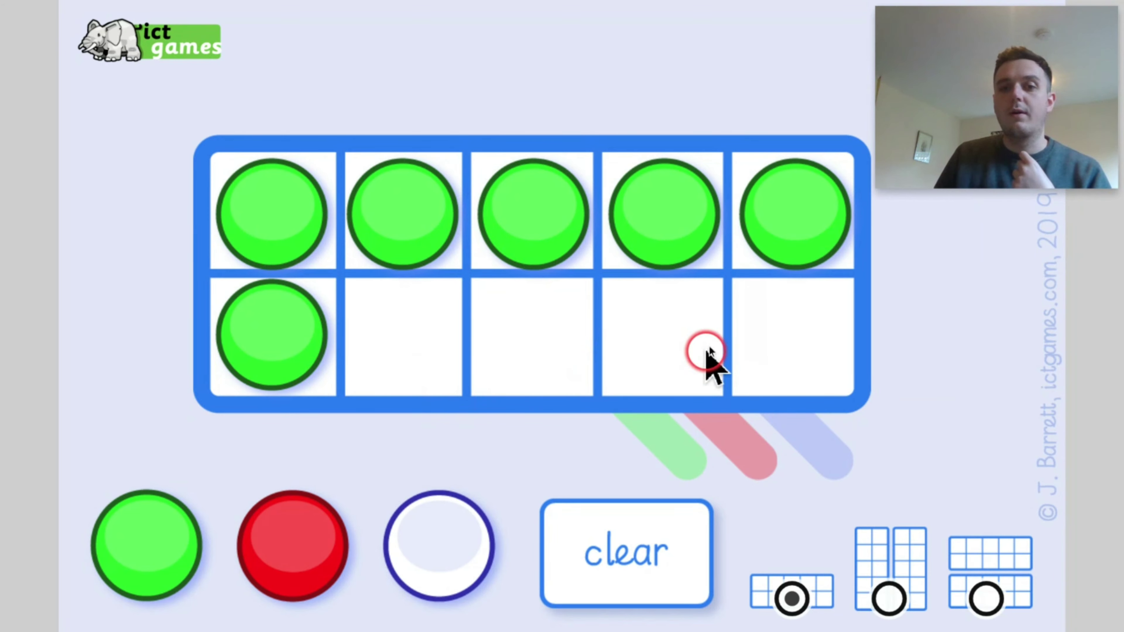
Fill the four empty bottom-row cells with red counters, giving six green and four red
{"action": "left_click_drag", "start_coordinate": [333, 548], "coordinate": [383, 419]}
{"action": "left_click_drag", "start_coordinate": [318, 526], "coordinate": [524, 384]}
{"action": "left_click_drag", "start_coordinate": [292, 558], "coordinate": [664, 339]}
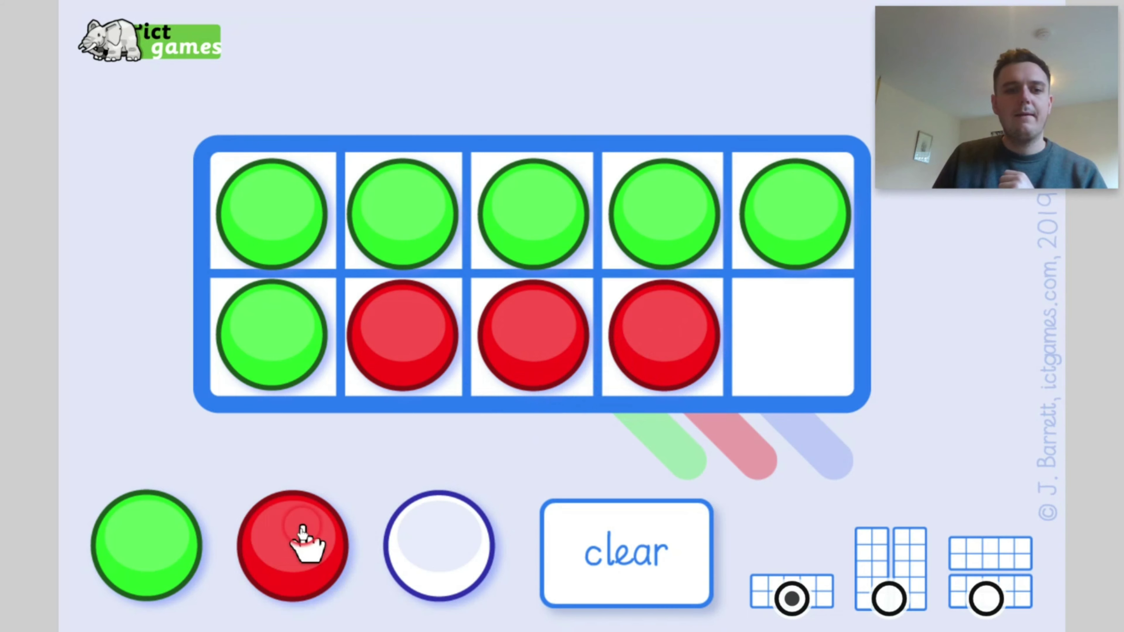
{"action": "left_click_drag", "start_coordinate": [306, 539], "coordinate": [807, 347]}
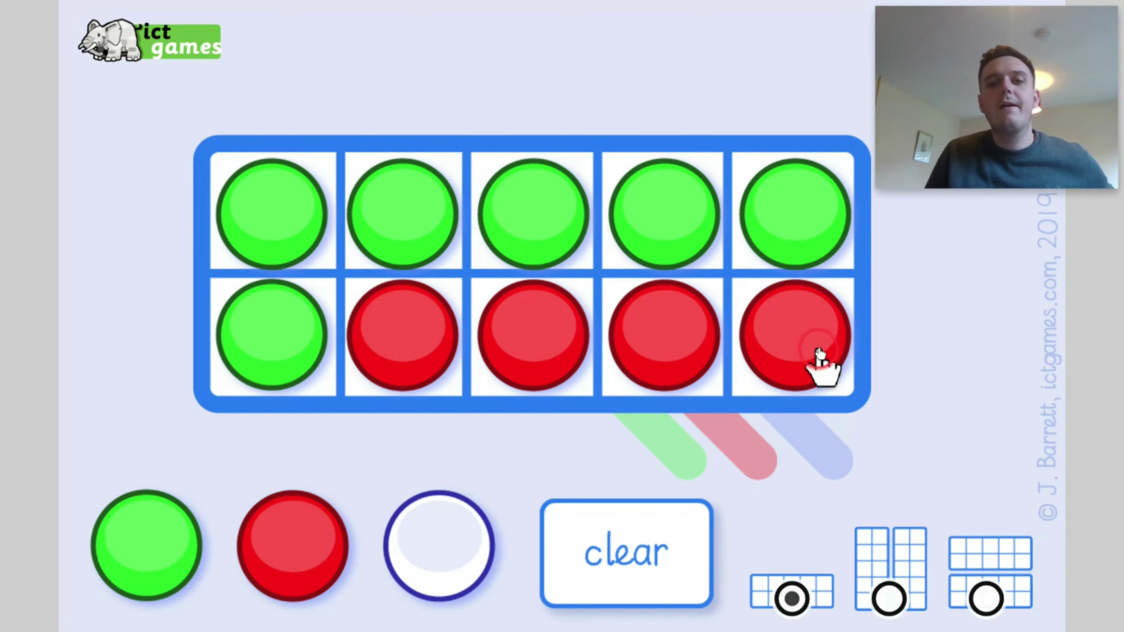
{"action": "left_click", "coordinate": [932, 350]}
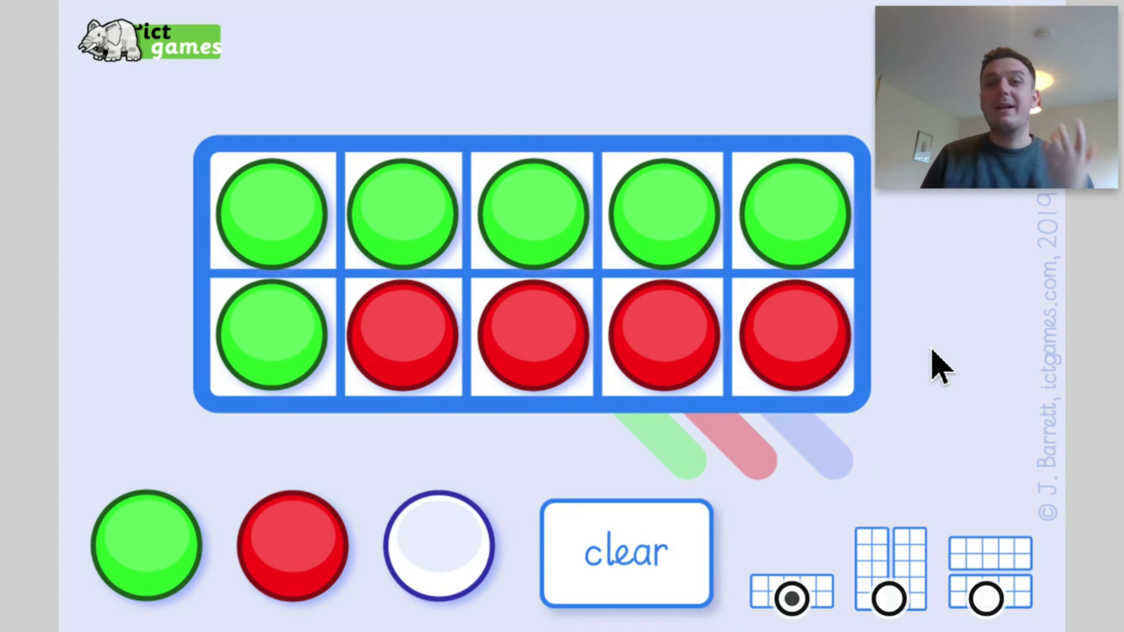
Clear the ten frame and place three green counters in the top row
{"action": "left_click", "coordinate": [571, 549]}
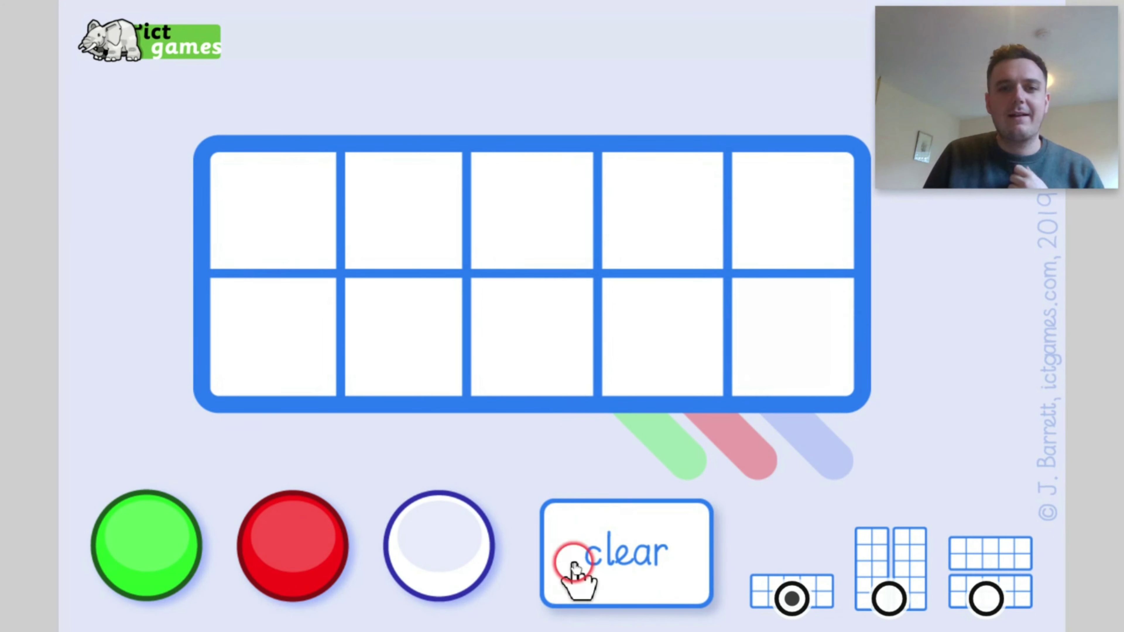
{"action": "left_click_drag", "start_coordinate": [124, 553], "coordinate": [284, 243]}
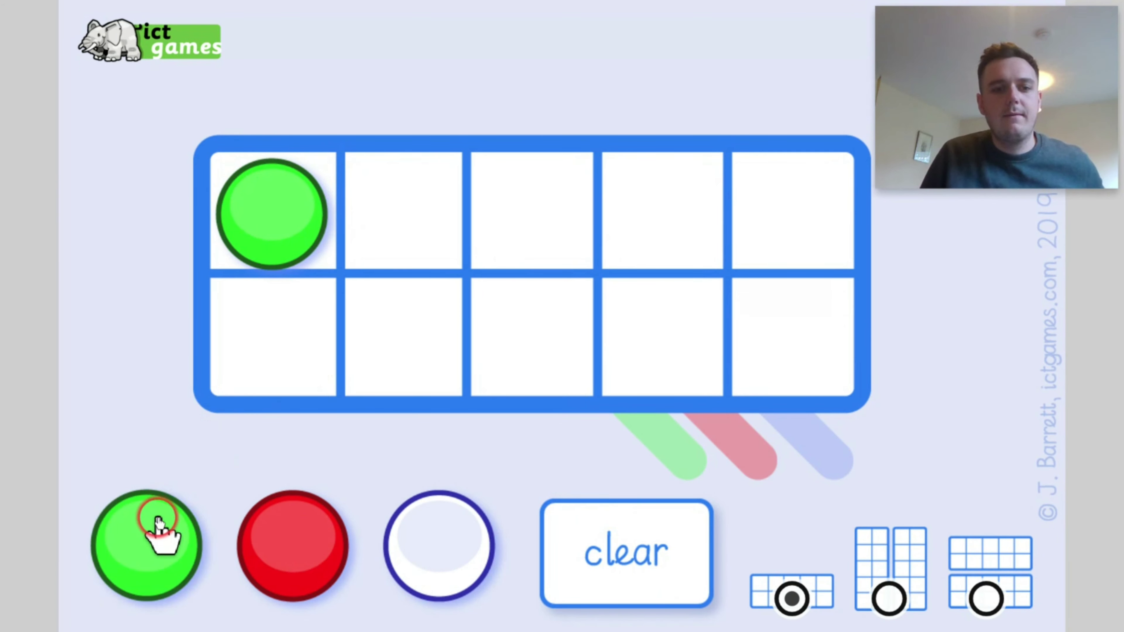
{"action": "left_click_drag", "start_coordinate": [161, 529], "coordinate": [546, 209]}
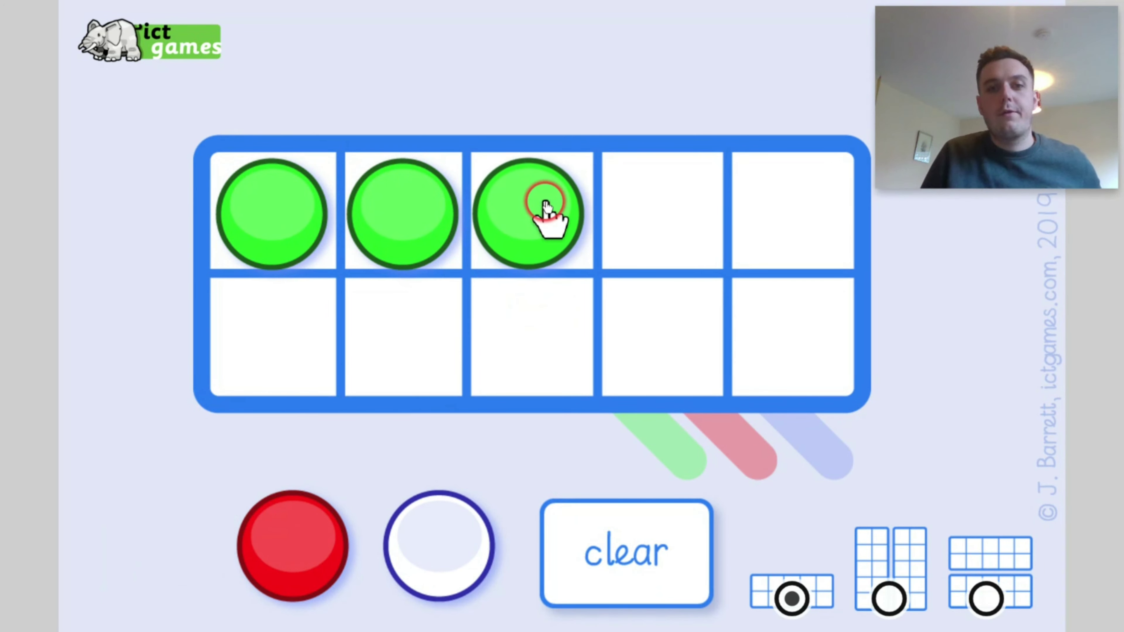
{"action": "left_click", "coordinate": [664, 219]}
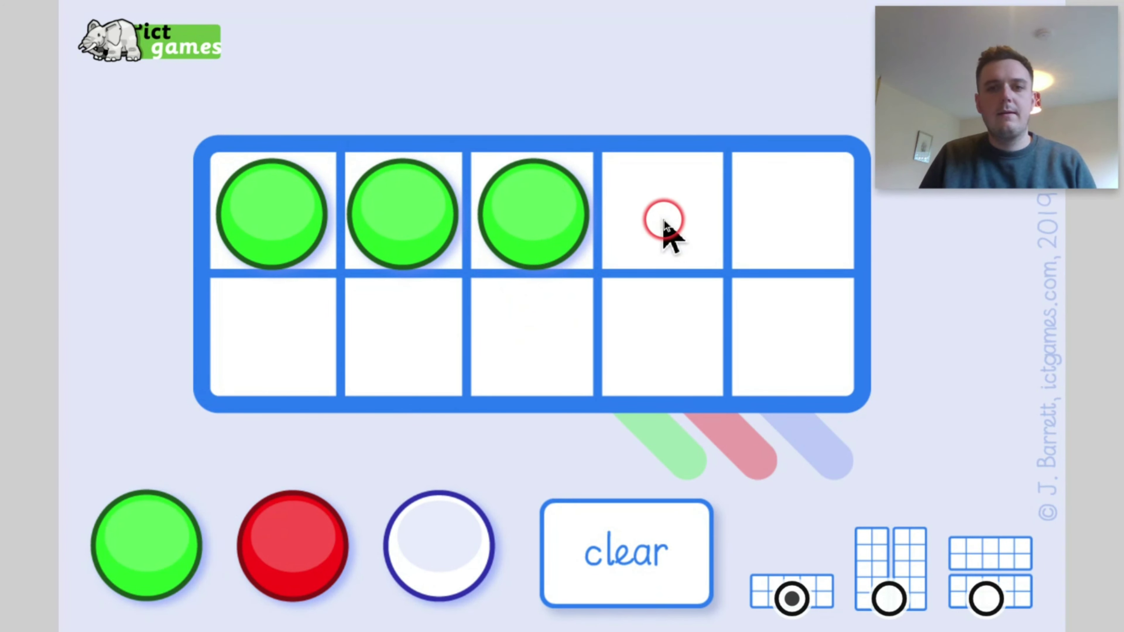
{"action": "left_click", "coordinate": [309, 228]}
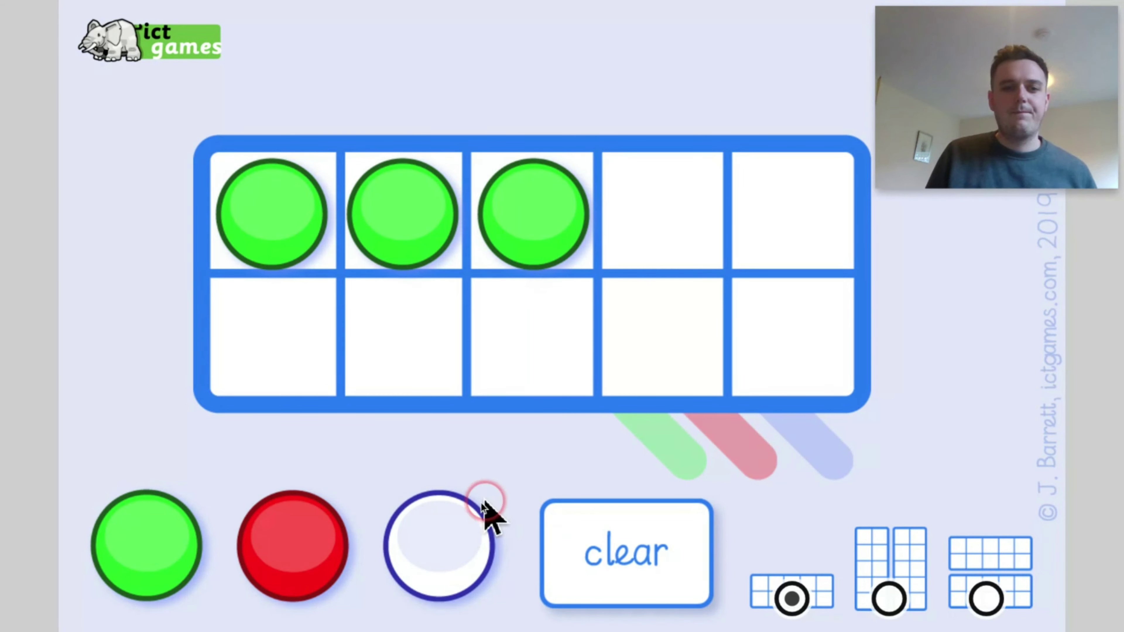
Fill the remaining seven cells with red counters
{"action": "left_click_drag", "start_coordinate": [326, 557], "coordinate": [680, 230]}
{"action": "left_click_drag", "start_coordinate": [356, 529], "coordinate": [727, 303]}
{"action": "left_click_drag", "start_coordinate": [269, 577], "coordinate": [250, 350]}
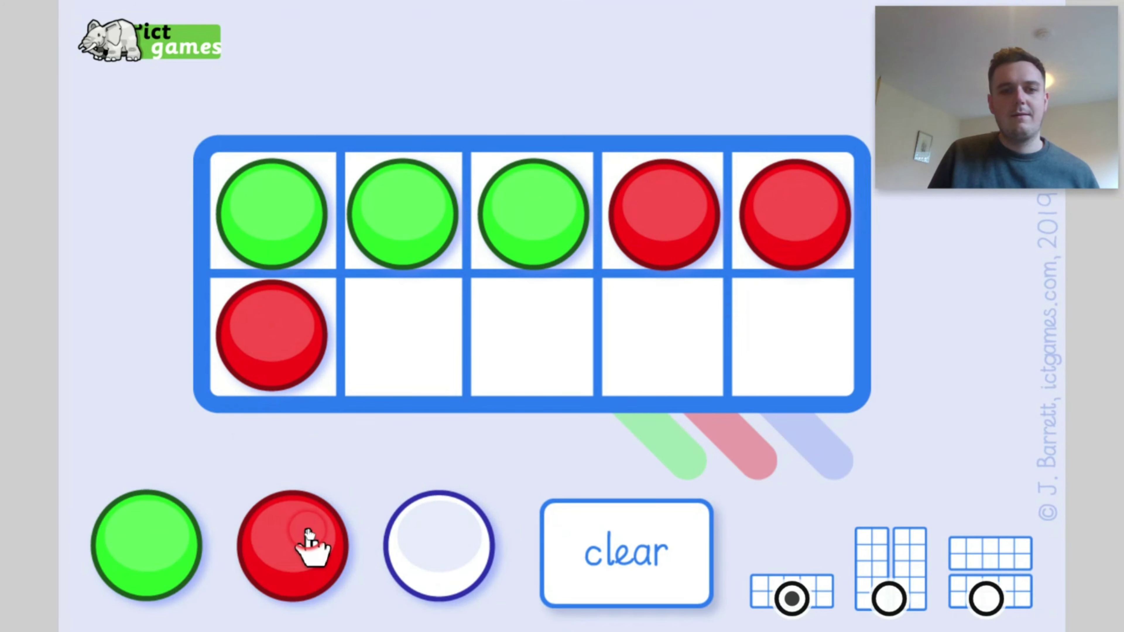
{"action": "left_click_drag", "start_coordinate": [303, 542], "coordinate": [578, 414]}
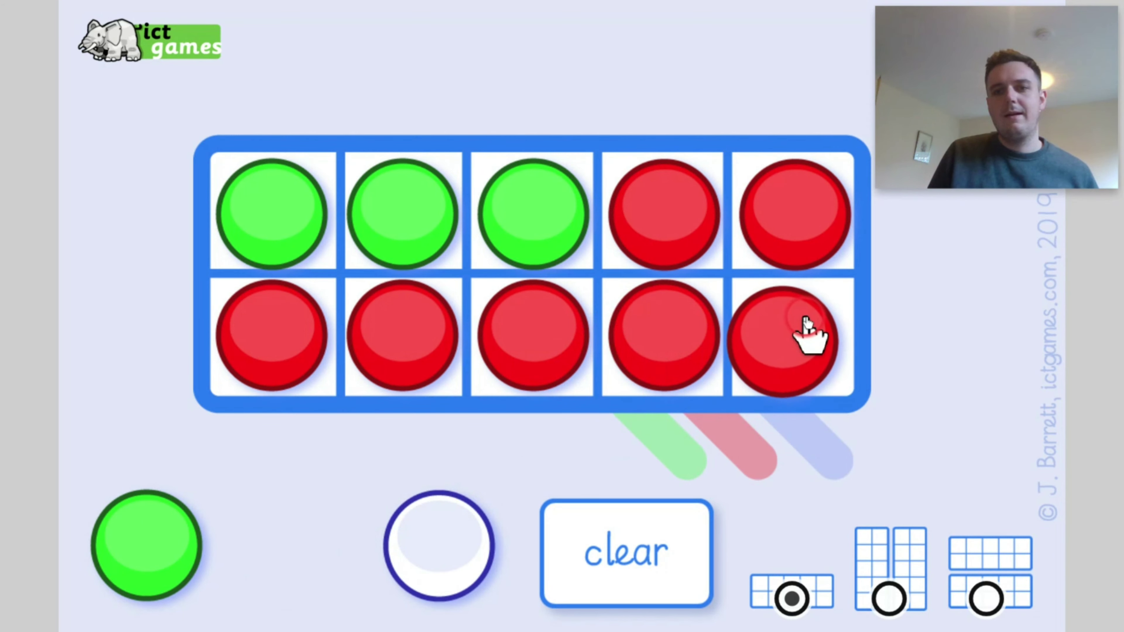
{"action": "left_click_drag", "start_coordinate": [806, 325], "coordinate": [803, 330]}
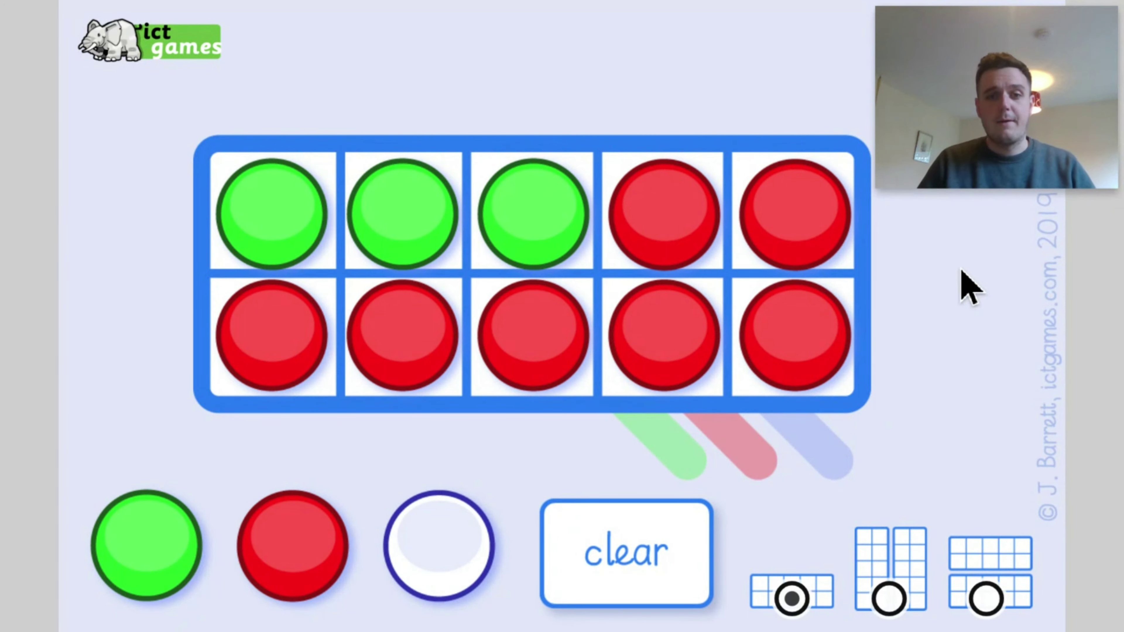
Clear the frame and switch to two stacked ten frames
{"action": "left_click", "coordinate": [648, 554]}
{"action": "left_click", "coordinate": [981, 589]}
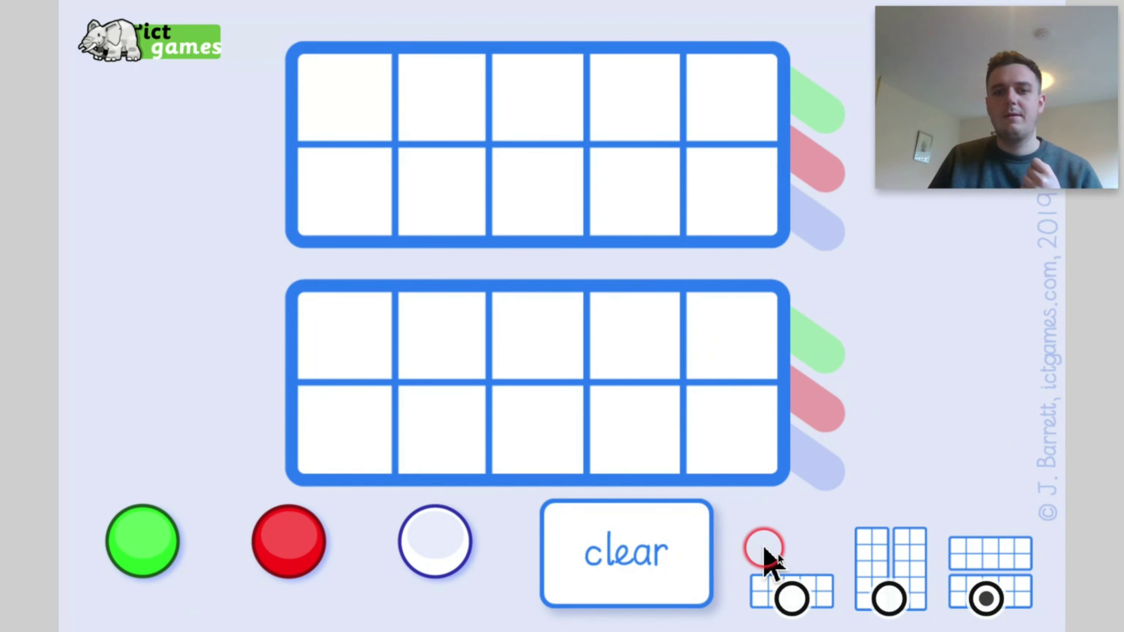
{"action": "left_click", "coordinate": [798, 594]}
{"action": "left_click", "coordinate": [1007, 584]}
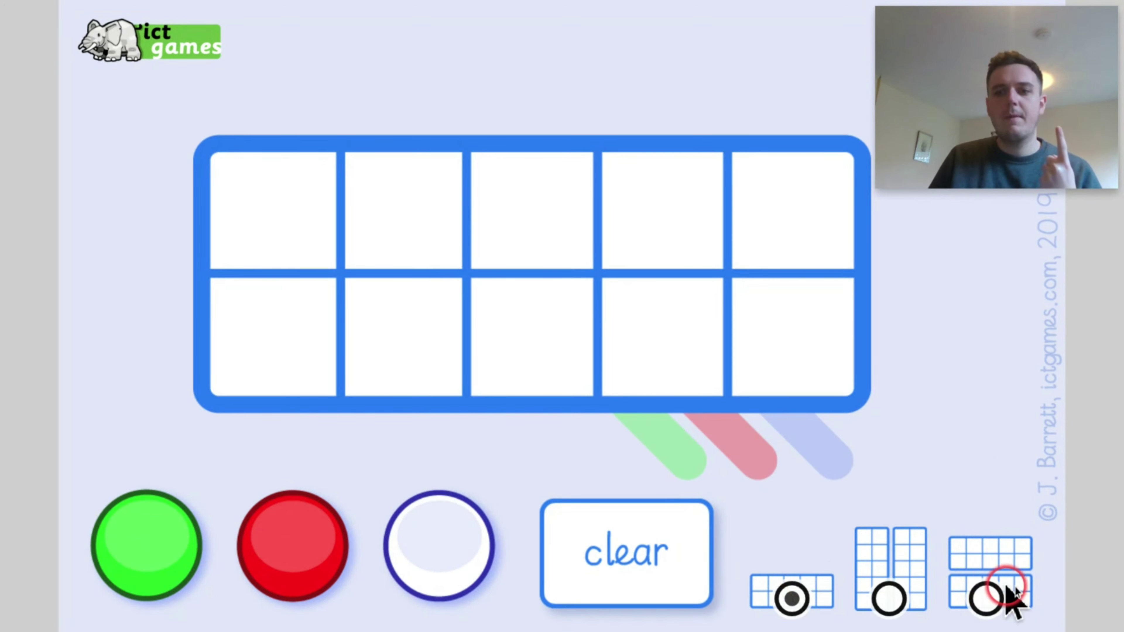
{"action": "left_click", "coordinate": [989, 596]}
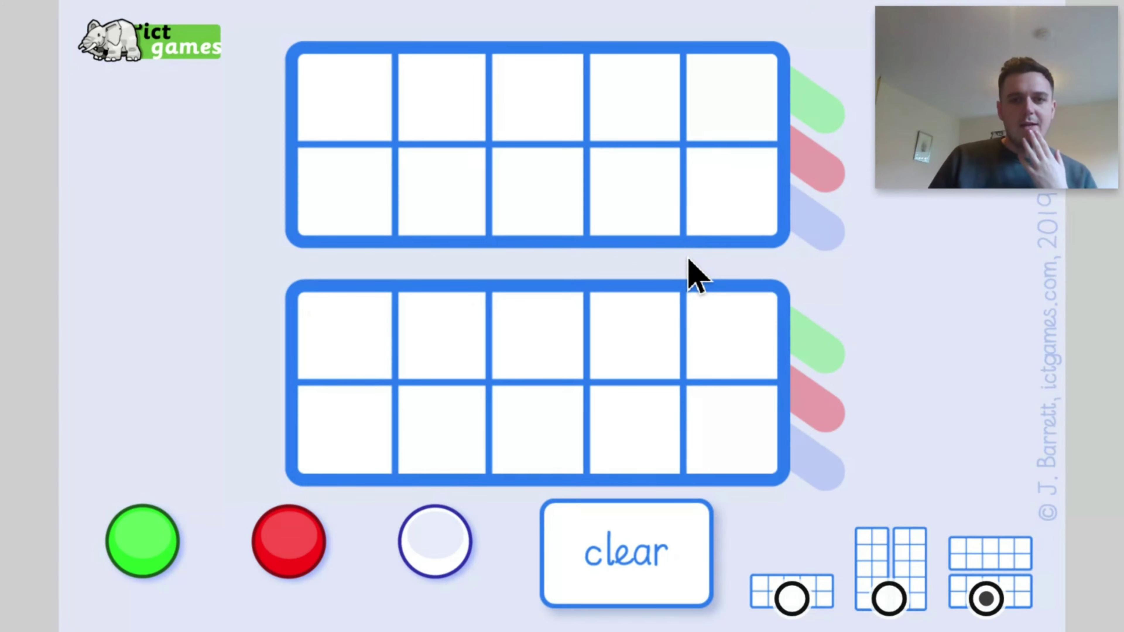
{"action": "left_click", "coordinate": [880, 265]}
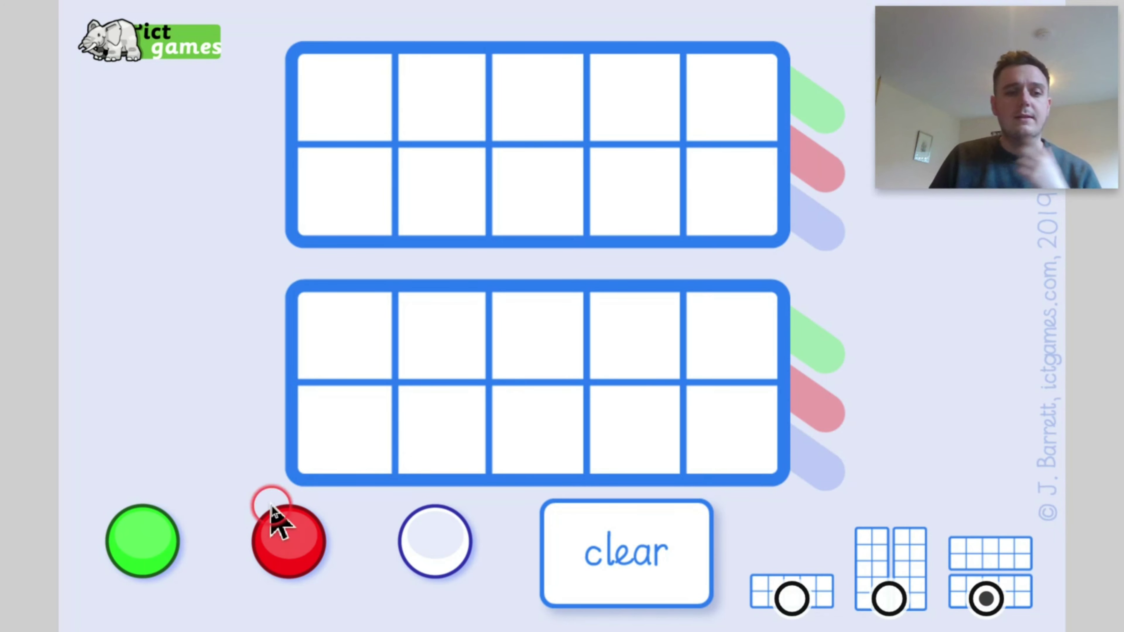
Fill the top frame with nine green and one red counter, plus one red below
{"action": "left_click_drag", "start_coordinate": [151, 546], "coordinate": [735, 101]}
{"action": "left_click_drag", "start_coordinate": [158, 540], "coordinate": [451, 206]}
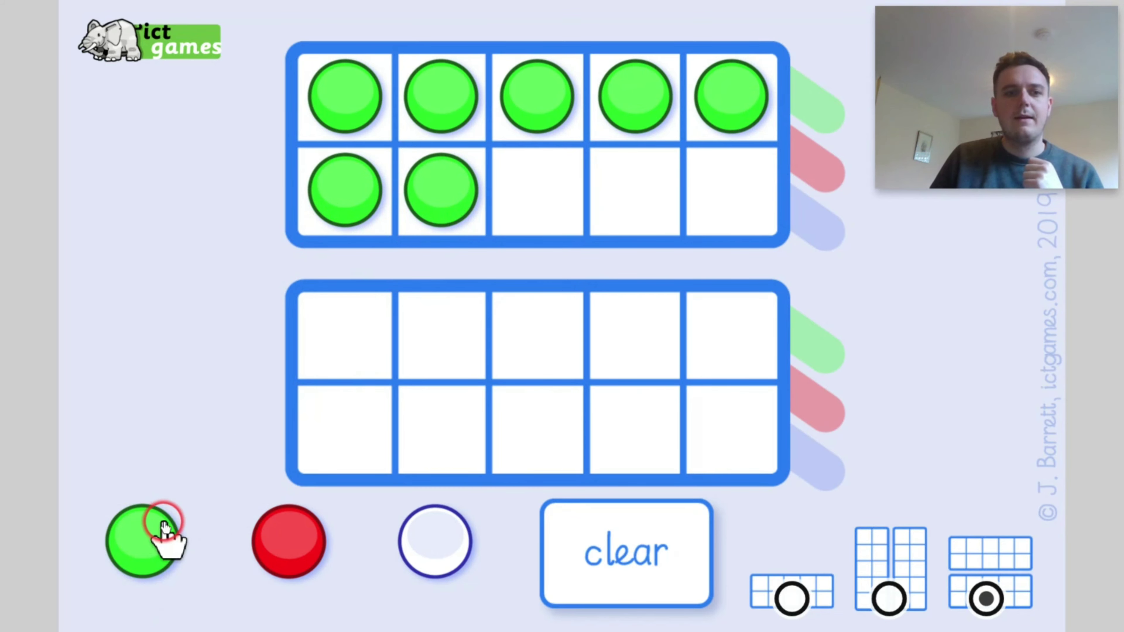
{"action": "left_click_drag", "start_coordinate": [164, 527], "coordinate": [537, 194]}
{"action": "left_click_drag", "start_coordinate": [143, 553], "coordinate": [657, 212]}
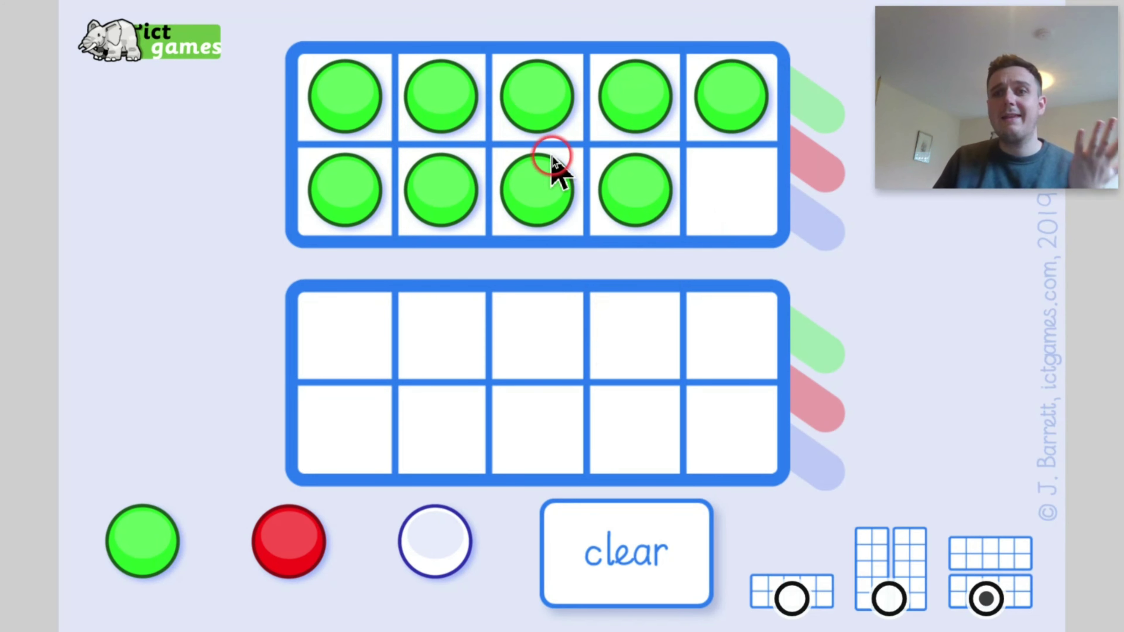
{"action": "left_click_drag", "start_coordinate": [312, 552], "coordinate": [750, 197]}
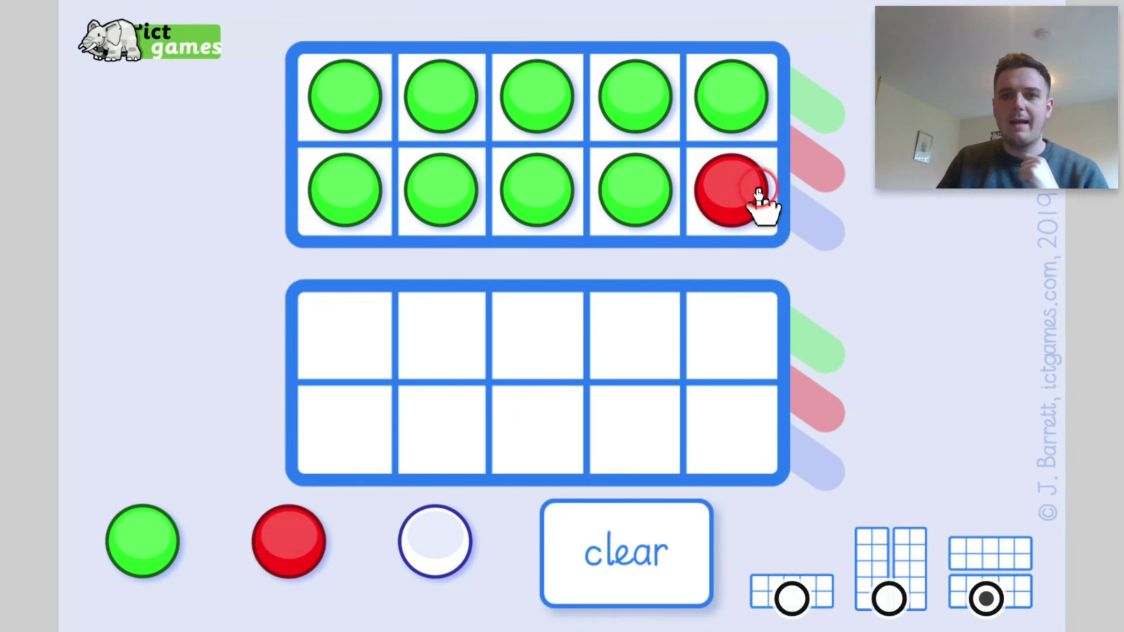
{"action": "left_click_drag", "start_coordinate": [328, 513], "coordinate": [372, 340]}
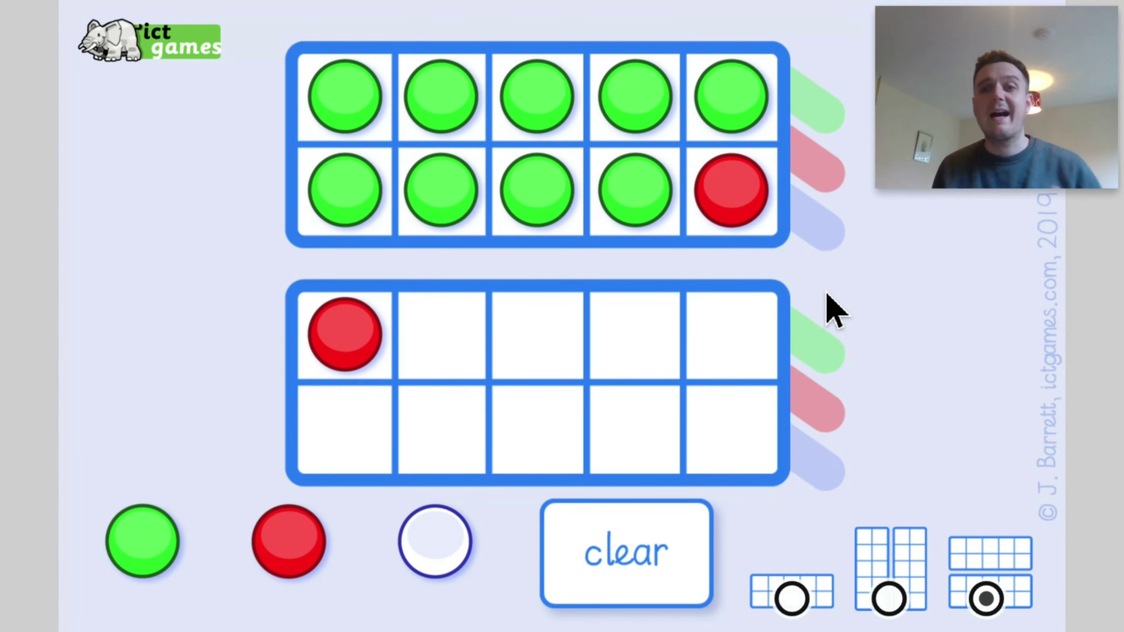
{"action": "left_click", "coordinate": [576, 93]}
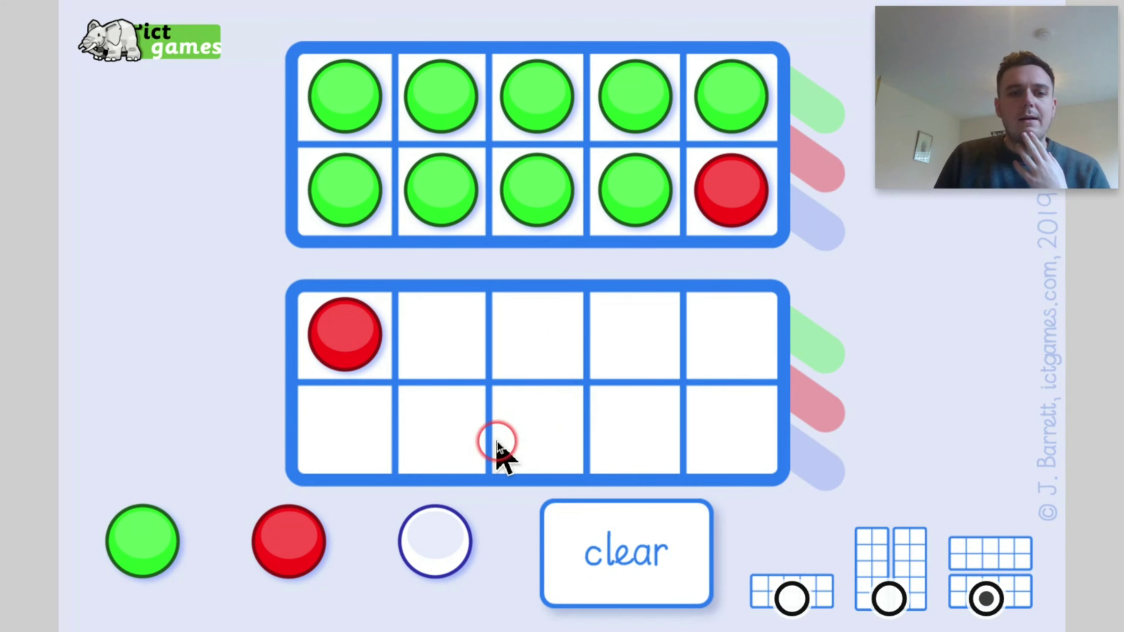
Remove the green counters from columns 2, 3 and 4 of the top frame's second row
{"action": "left_click_drag", "start_coordinate": [643, 185], "coordinate": [284, 597]}
{"action": "left_click_drag", "start_coordinate": [534, 203], "coordinate": [363, 591]}
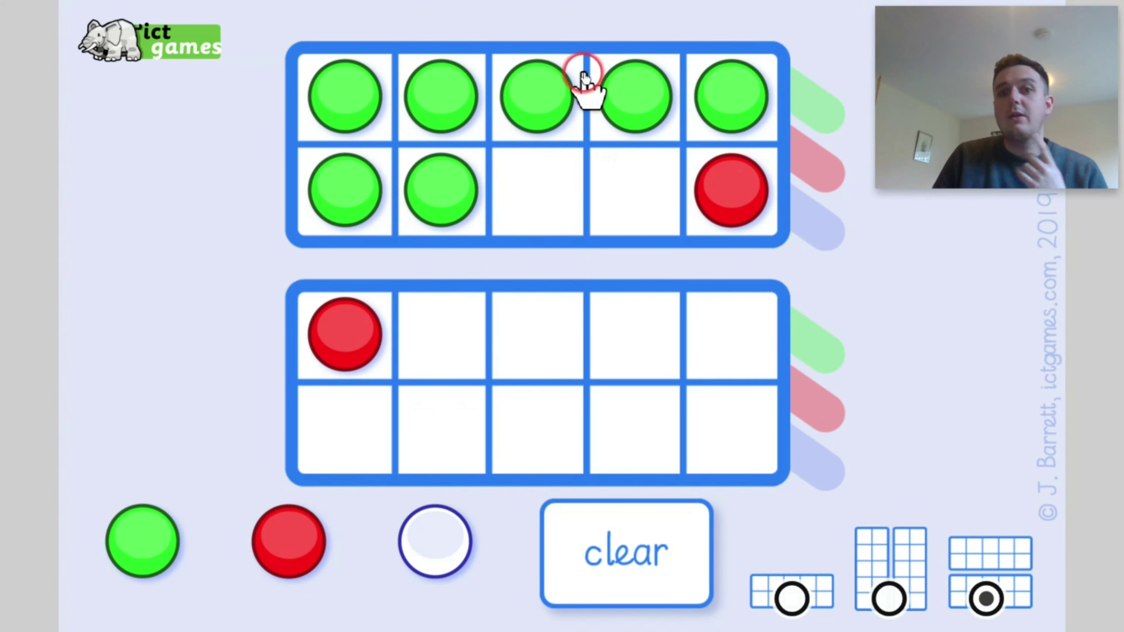
{"action": "left_click_drag", "start_coordinate": [462, 196], "coordinate": [459, 572]}
Put red counters in those three cells and a second red in the bottom frame
{"action": "left_click_drag", "start_coordinate": [258, 553], "coordinate": [456, 211]}
{"action": "left_click_drag", "start_coordinate": [294, 487], "coordinate": [532, 200]}
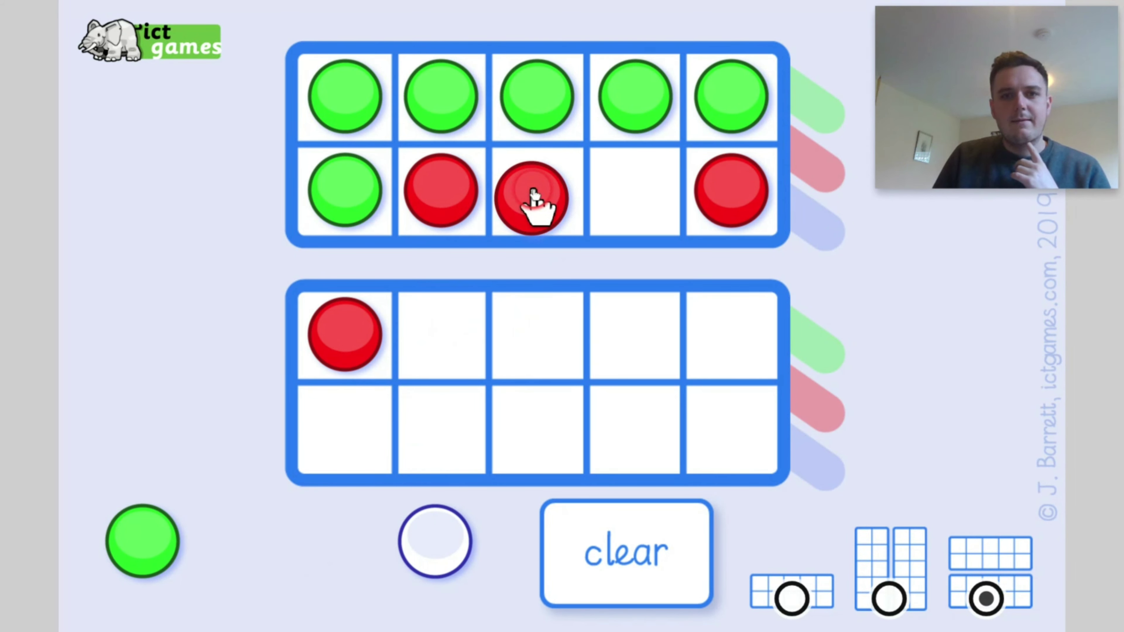
{"action": "left_click_drag", "start_coordinate": [306, 551], "coordinate": [652, 221]}
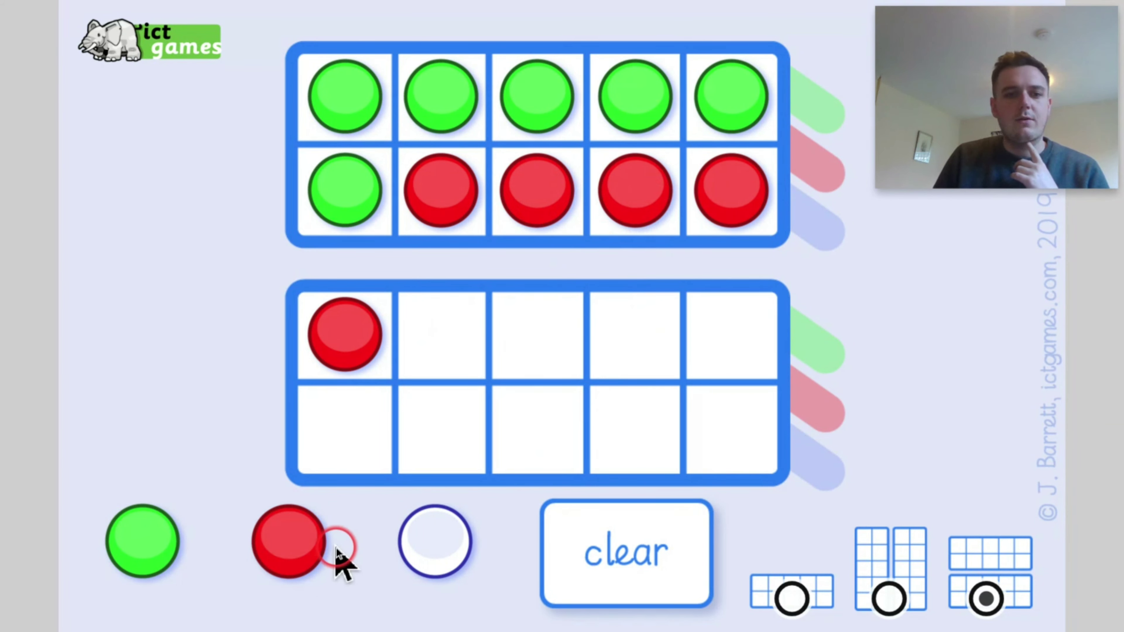
{"action": "left_click_drag", "start_coordinate": [321, 547], "coordinate": [451, 348]}
{"action": "left_click", "coordinate": [920, 358]}
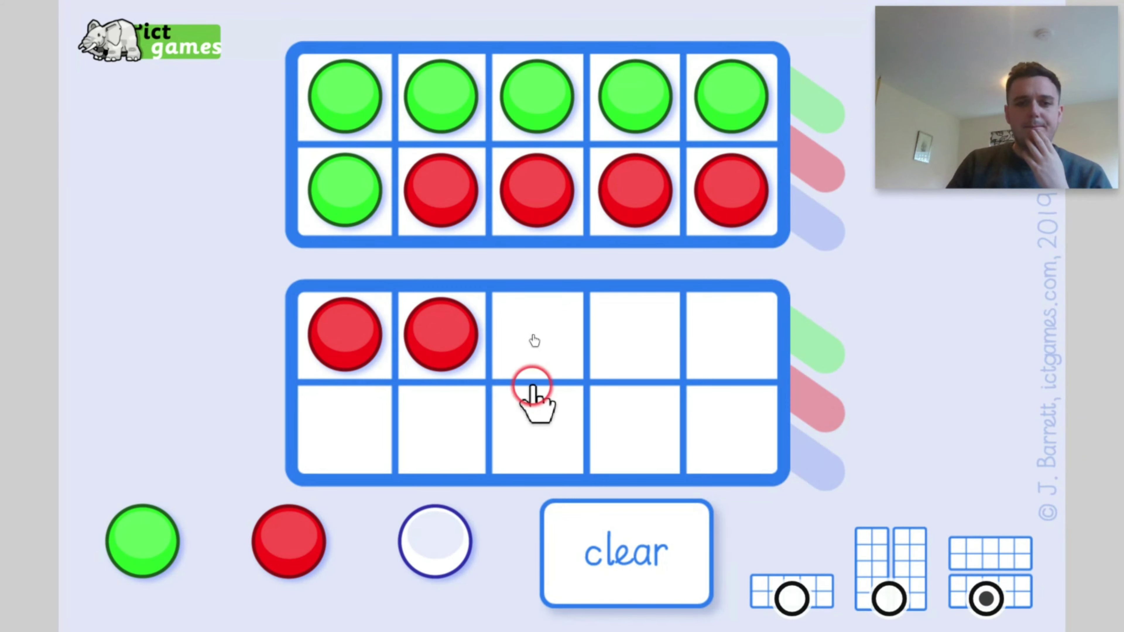
Remove all four red counters from the top frame and both from the bottom frame
{"action": "left_click", "coordinate": [460, 213]}
{"action": "left_click", "coordinate": [534, 219]}
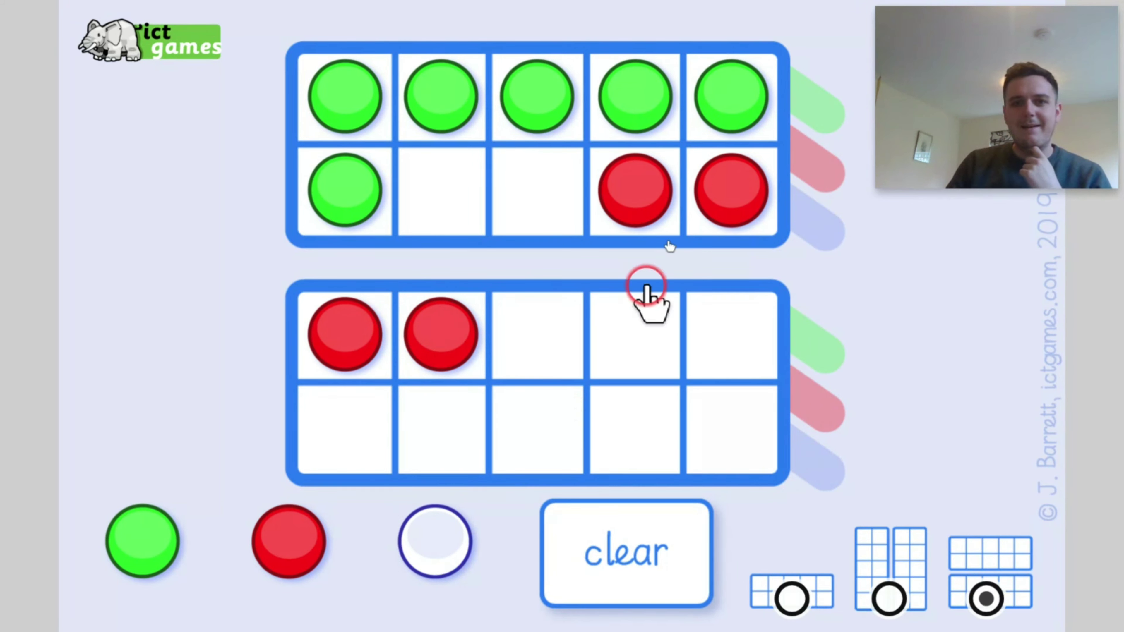
{"action": "left_click_drag", "start_coordinate": [654, 195], "coordinate": [371, 610]}
{"action": "left_click_drag", "start_coordinate": [745, 208], "coordinate": [367, 611]}
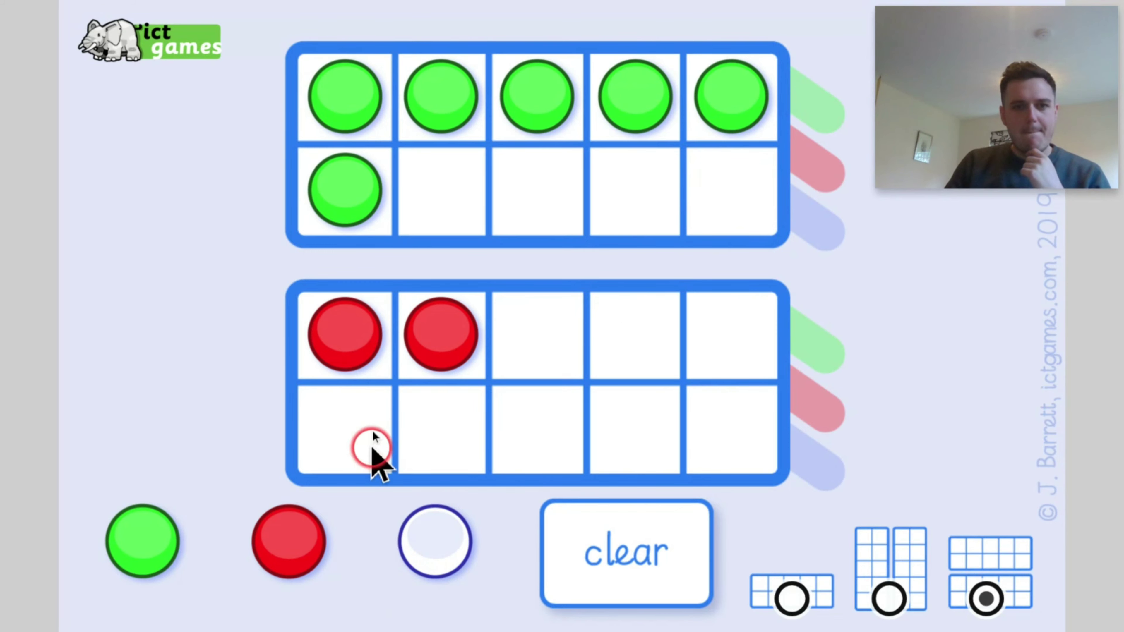
{"action": "left_click_drag", "start_coordinate": [369, 363], "coordinate": [425, 537]}
{"action": "left_click_drag", "start_coordinate": [466, 361], "coordinate": [389, 615]}
Refill the top frame with green and add six green counters to the bottom frame
{"action": "left_click_drag", "start_coordinate": [160, 551], "coordinate": [640, 214]}
{"action": "left_click_drag", "start_coordinate": [182, 522], "coordinate": [730, 208]}
{"action": "left_click_drag", "start_coordinate": [143, 557], "coordinate": [342, 328]}
{"action": "left_click_drag", "start_coordinate": [173, 538], "coordinate": [557, 364]}
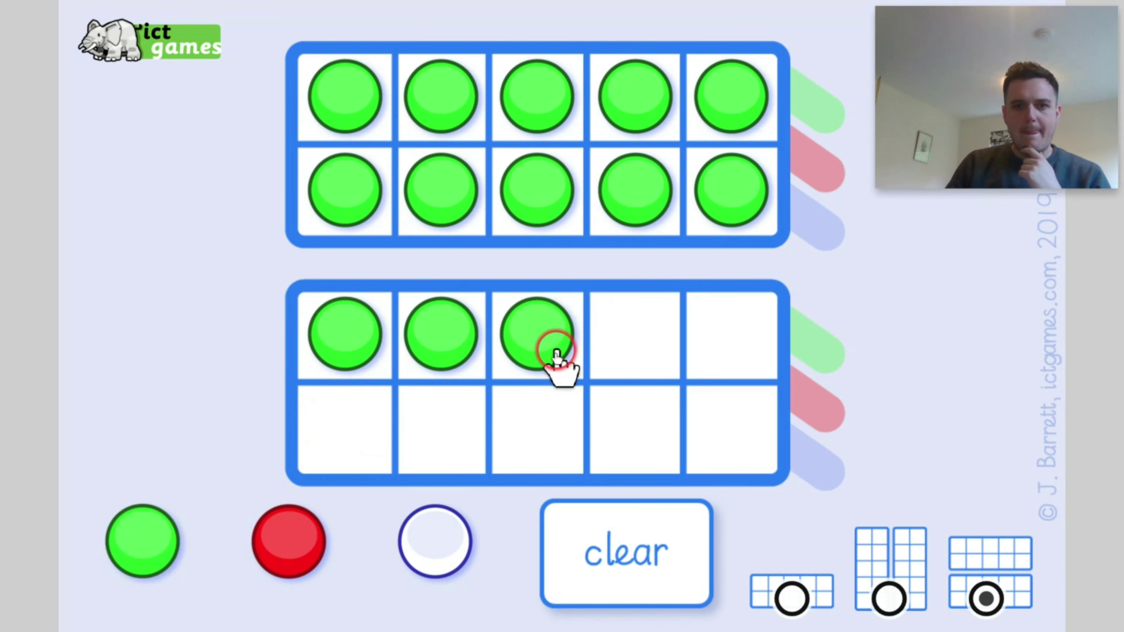
{"action": "left_click_drag", "start_coordinate": [150, 545], "coordinate": [634, 338]}
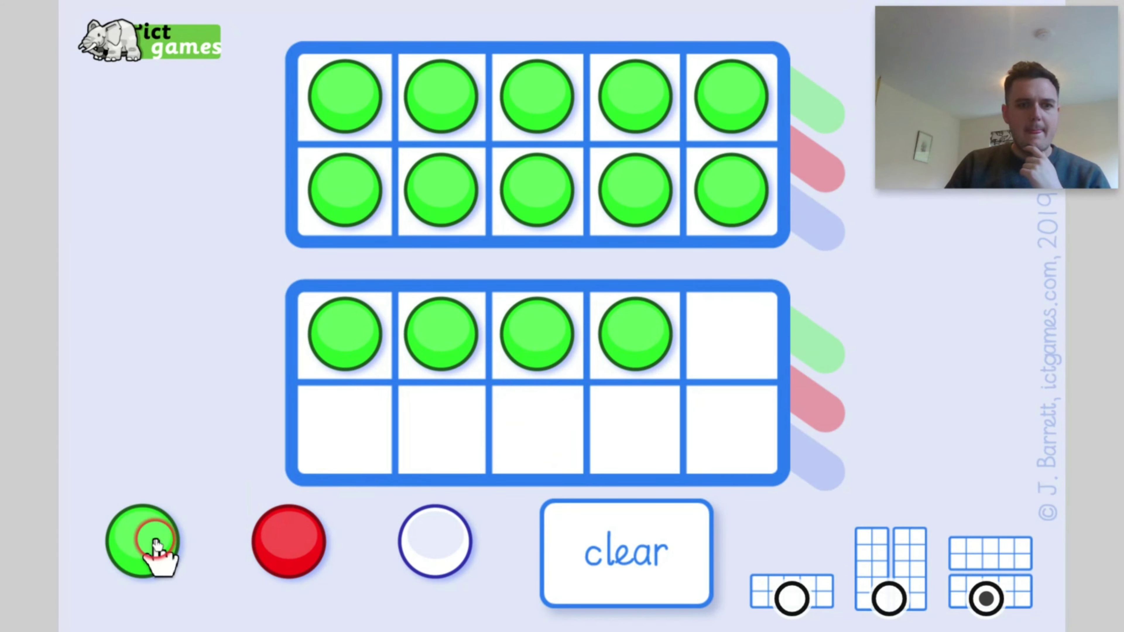
{"action": "left_click_drag", "start_coordinate": [150, 547], "coordinate": [739, 359]}
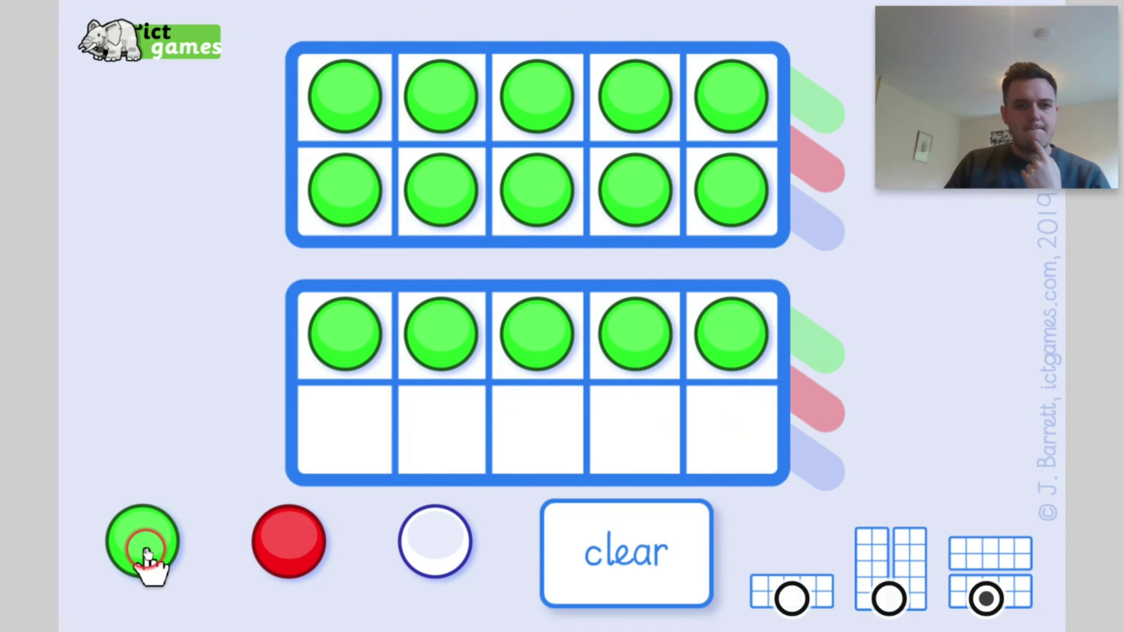
{"action": "left_click_drag", "start_coordinate": [148, 554], "coordinate": [347, 443]}
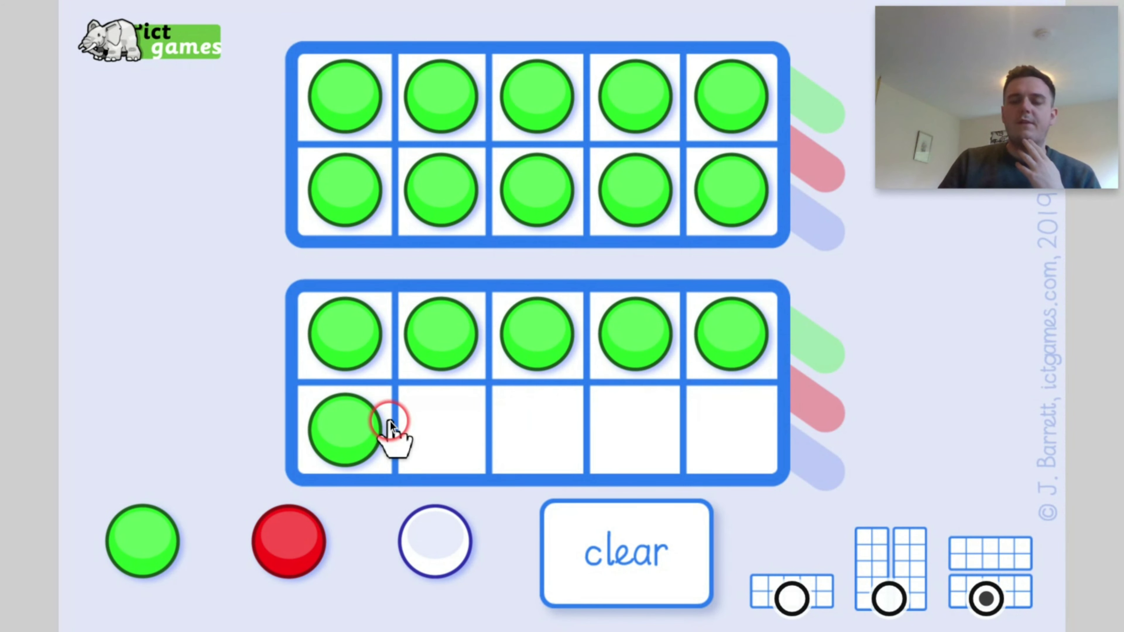
Place a green counter in the bottom frame's second row, making sixteen green in total
{"action": "left_click", "coordinate": [903, 403]}
{"action": "left_click", "coordinate": [765, 294]}
{"action": "left_click", "coordinate": [860, 316]}
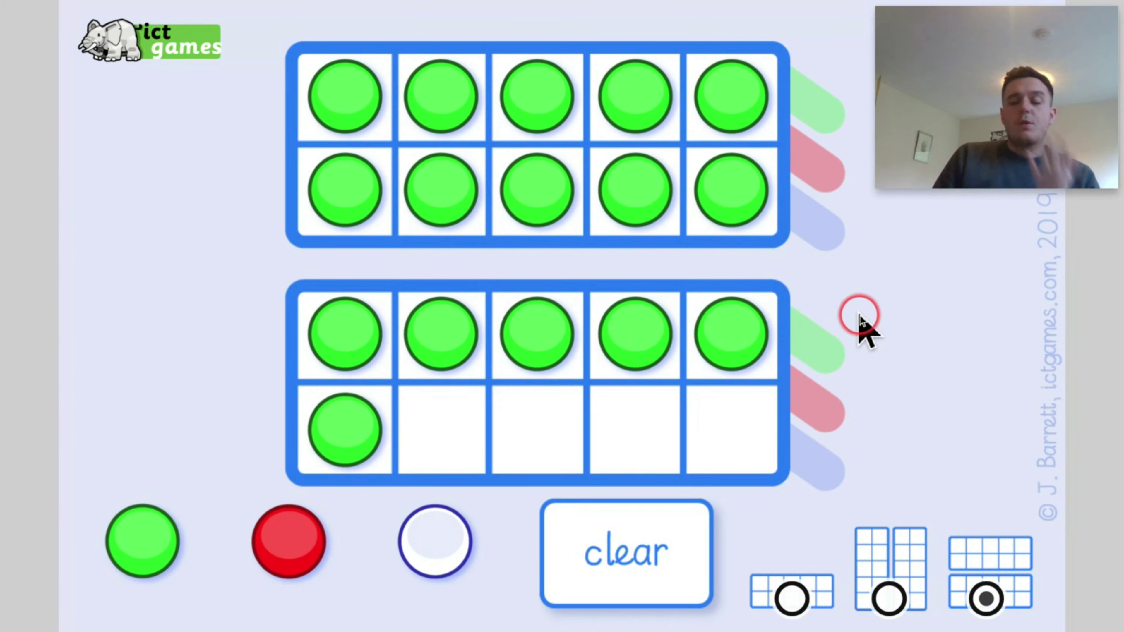
{"action": "left_click", "coordinate": [847, 250]}
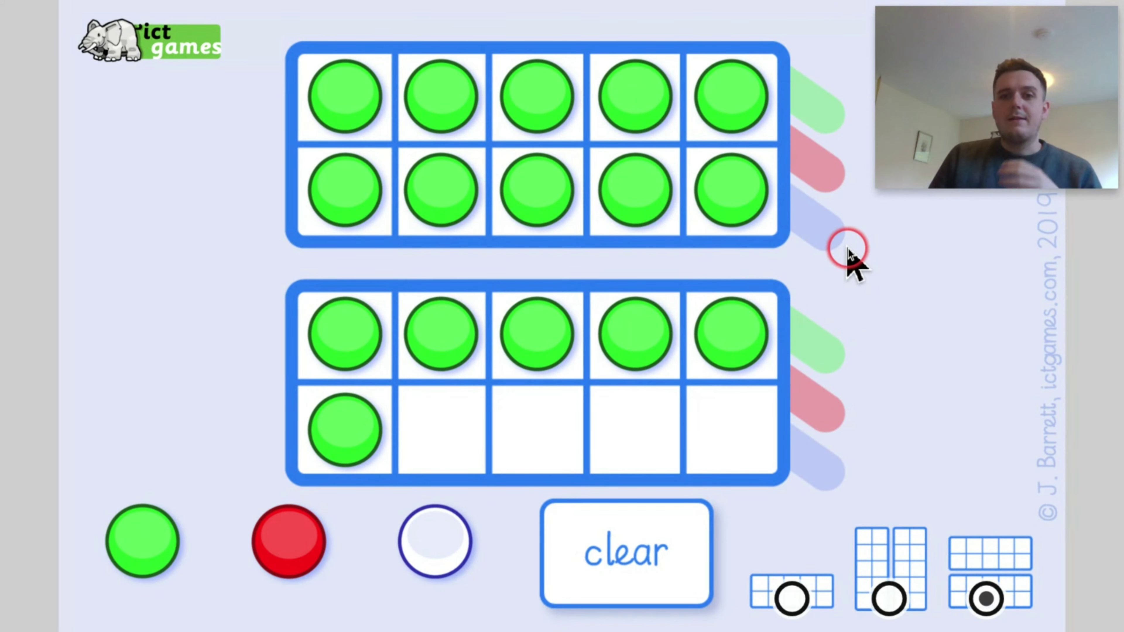
{"action": "left_click", "coordinate": [954, 336]}
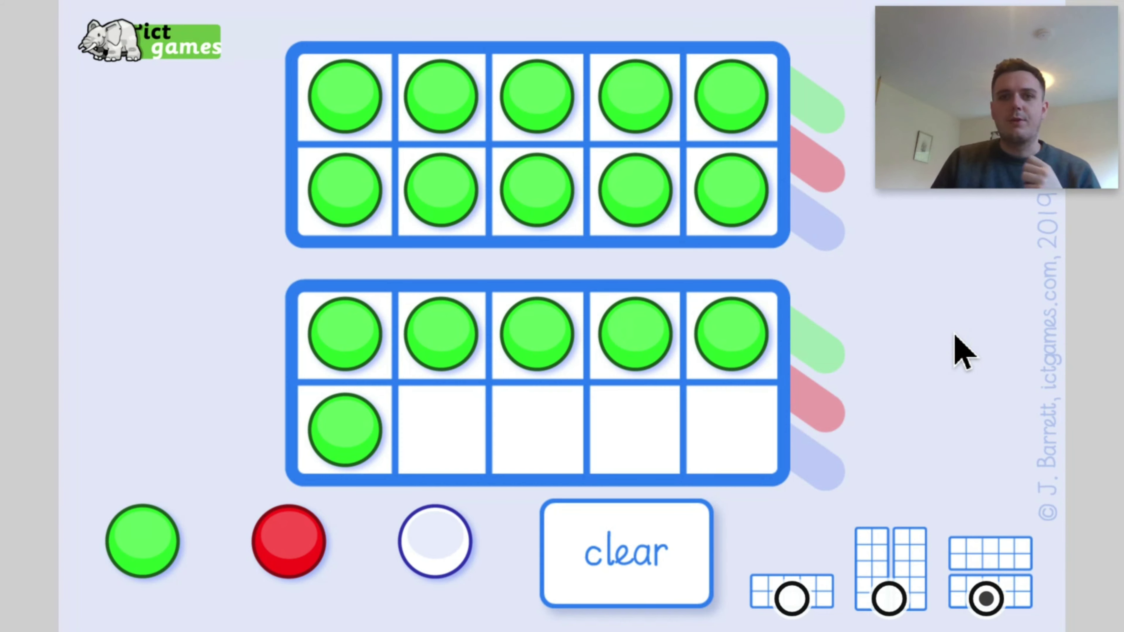
{"action": "left_click", "coordinate": [672, 535]}
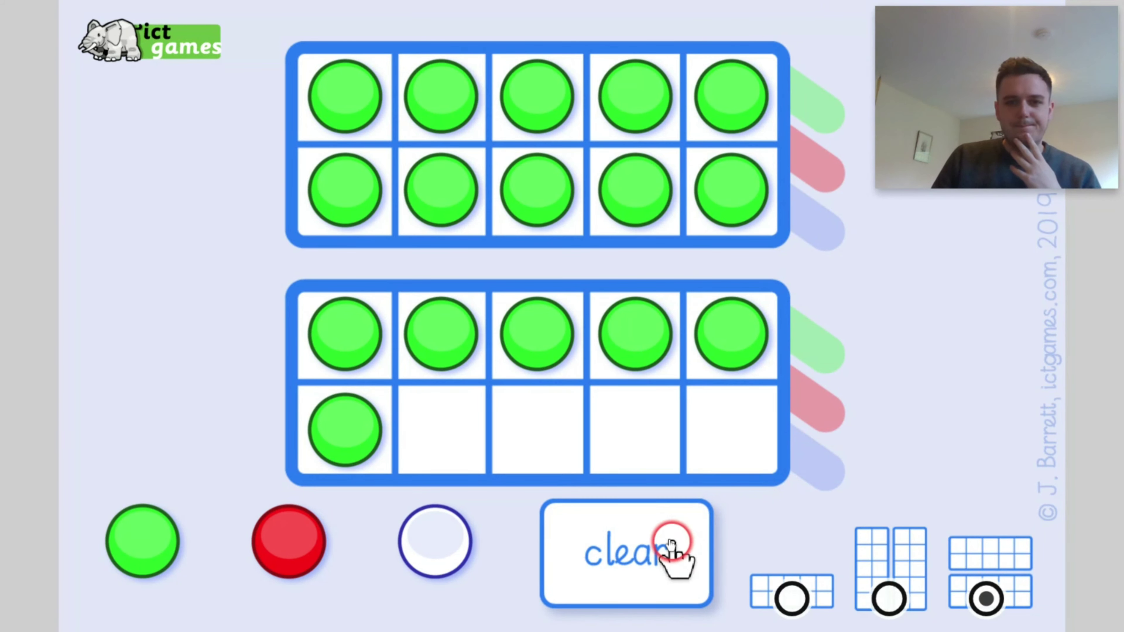
Clear both frames and place three green counters in each frame's top row
{"action": "left_click", "coordinate": [645, 527]}
{"action": "left_click_drag", "start_coordinate": [180, 540], "coordinate": [367, 133]}
{"action": "left_click_drag", "start_coordinate": [148, 533], "coordinate": [443, 336]}
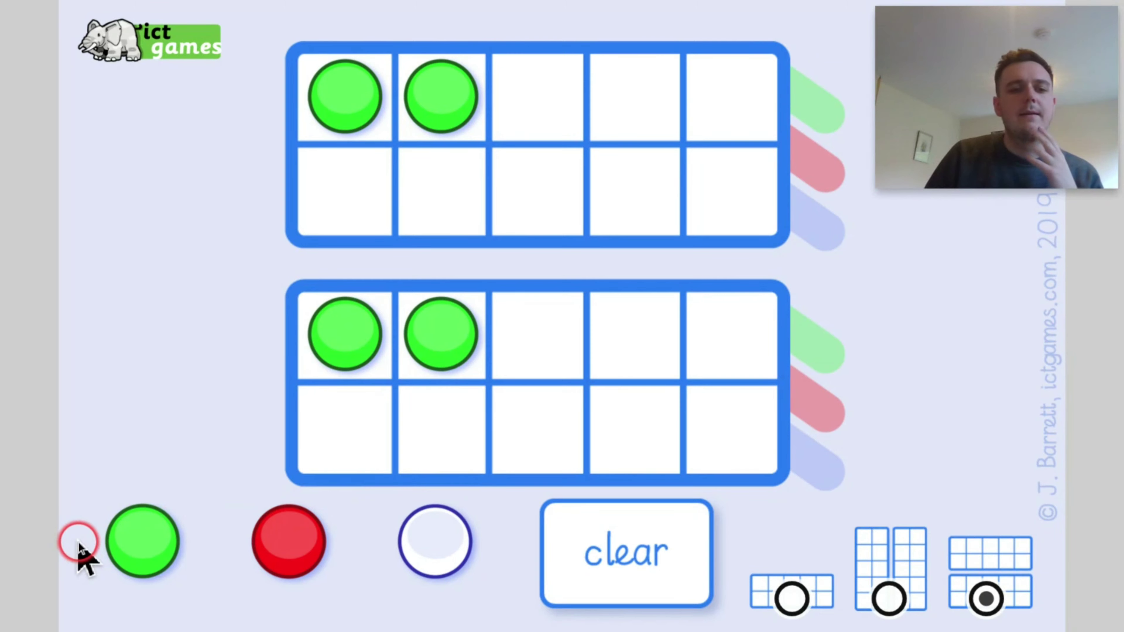
{"action": "left_click_drag", "start_coordinate": [150, 543], "coordinate": [559, 128]}
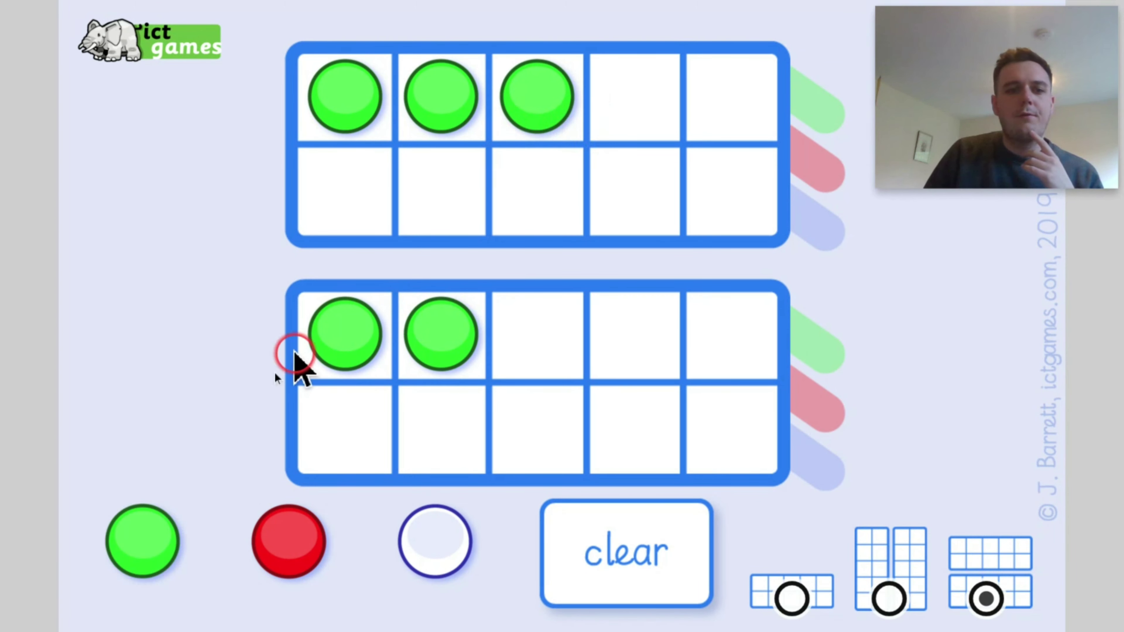
{"action": "left_click_drag", "start_coordinate": [143, 534], "coordinate": [509, 326]}
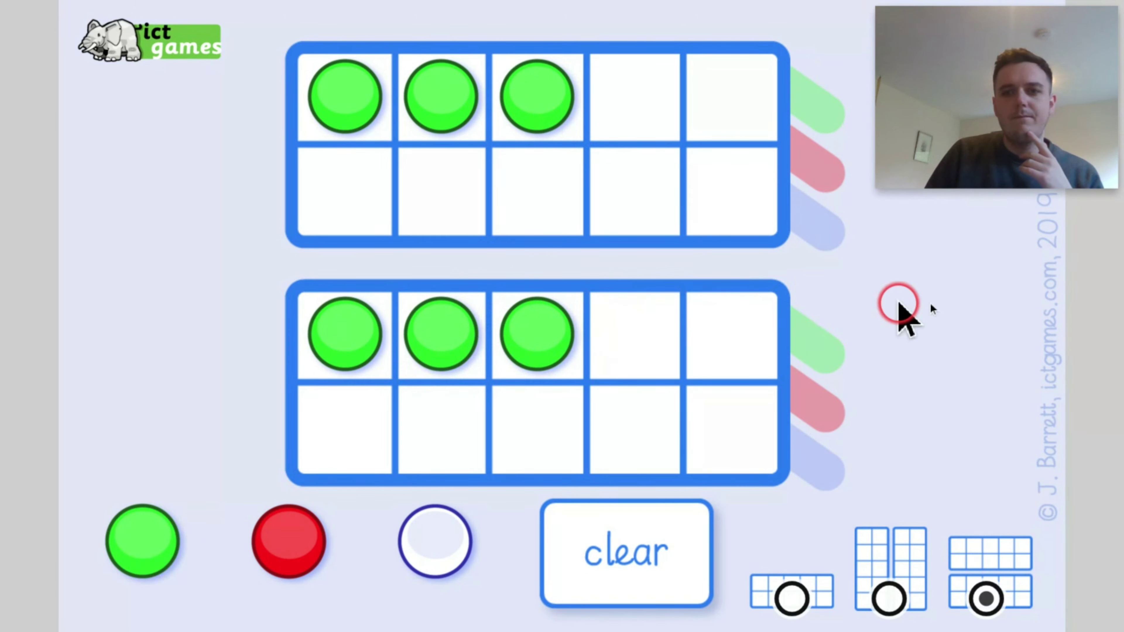